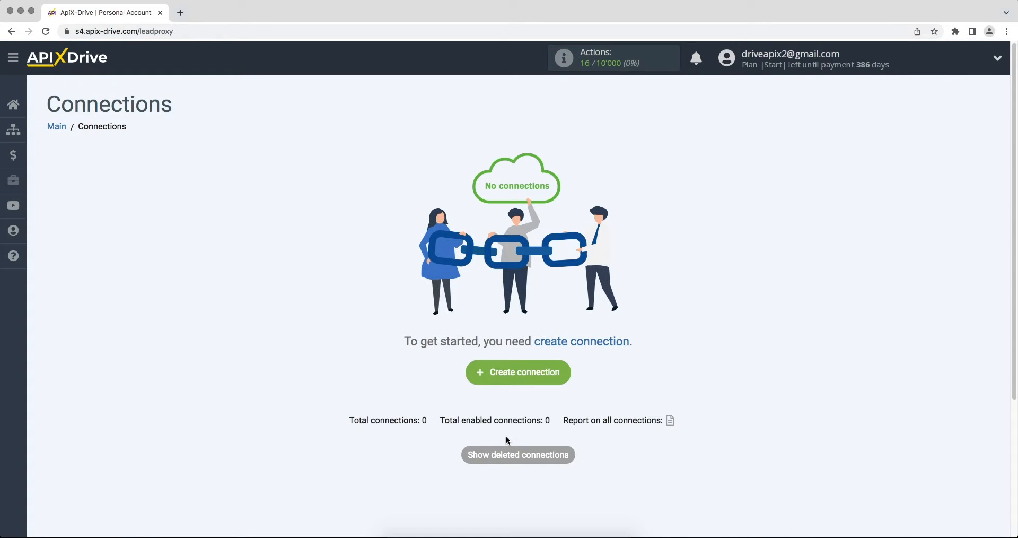
# - Create a new connection with Zoho CRM as the data source system
pyautogui.click(474, 377)
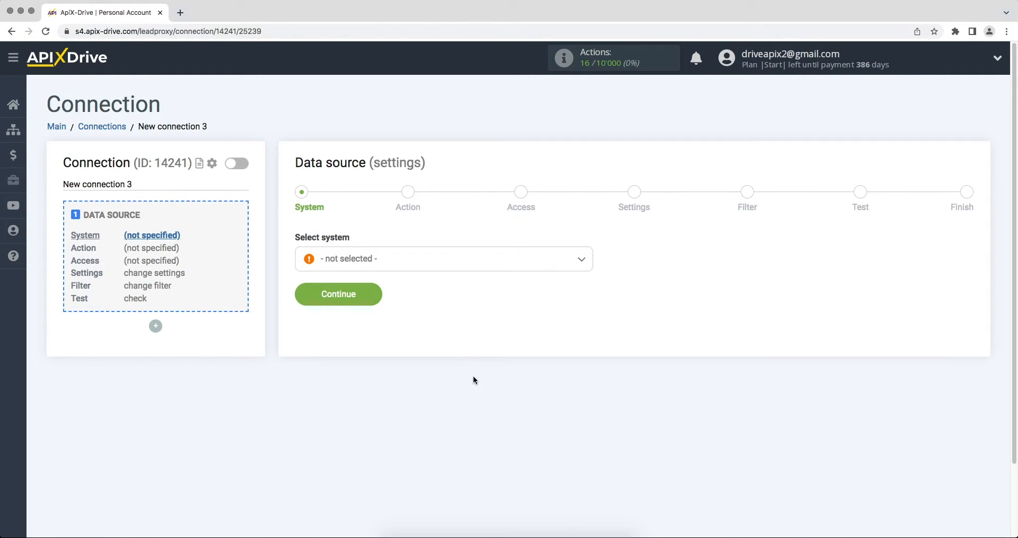
pyautogui.click(530, 263)
pyautogui.moveTo(588, 281); pyautogui.dragTo(592, 445)
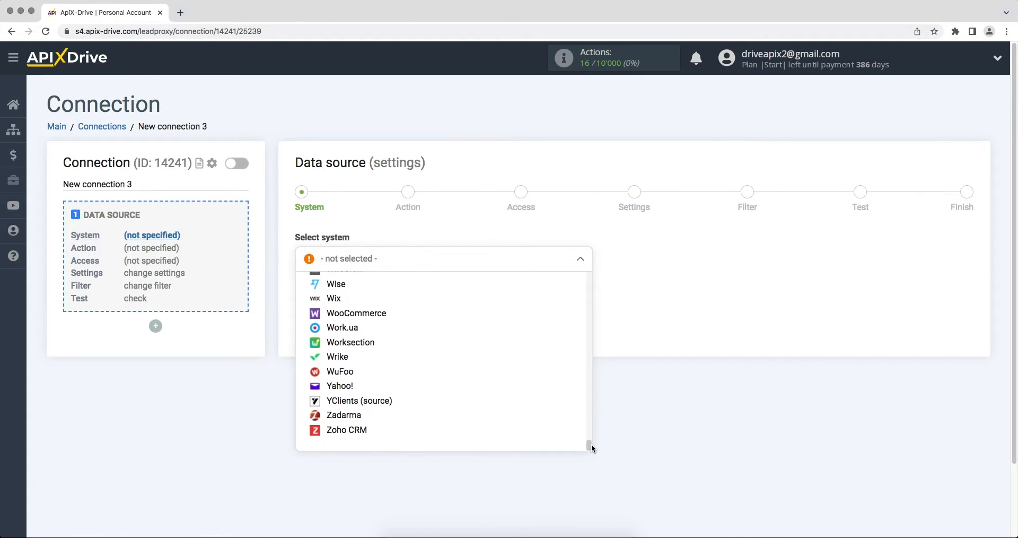
pyautogui.click(350, 430)
pyautogui.click(302, 298)
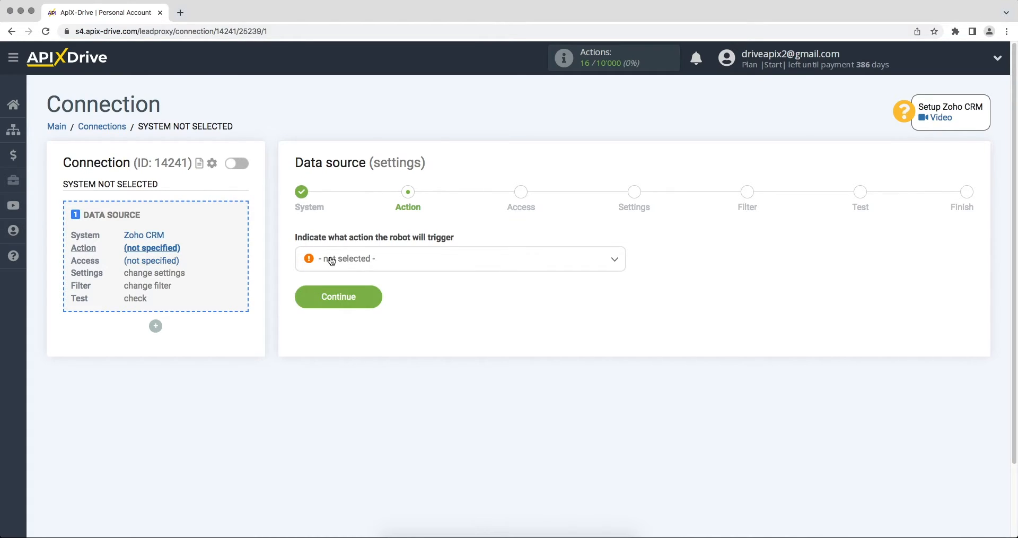
# - Choose Get CONTACTS (new) as the trigger action and start connecting the Zoho CRM account
pyautogui.click(327, 260)
pyautogui.click(334, 324)
pyautogui.click(306, 295)
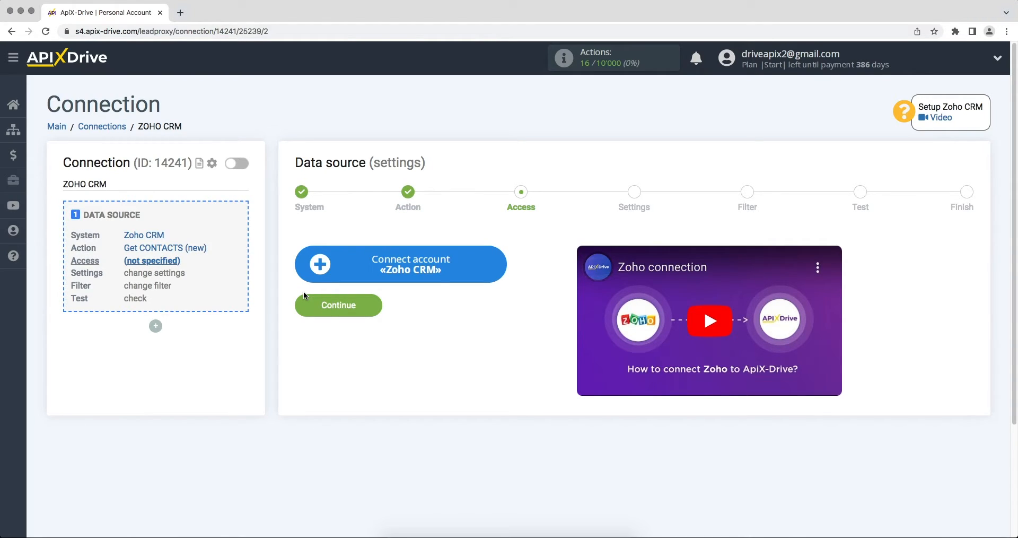
pyautogui.click(317, 267)
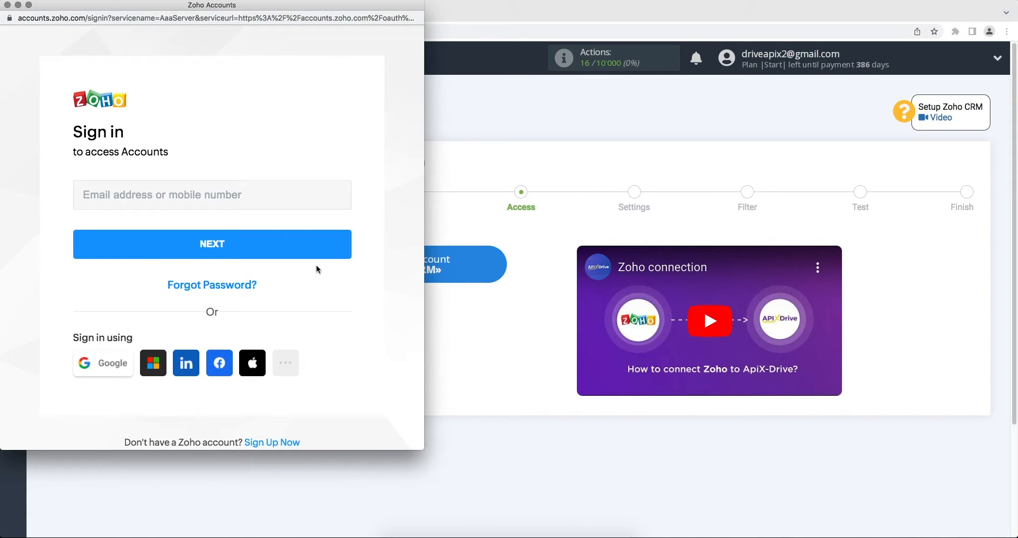
# - Sign in to Zoho with the account email and password, then accept ApiX Drive's access request
pyautogui.click(254, 195)
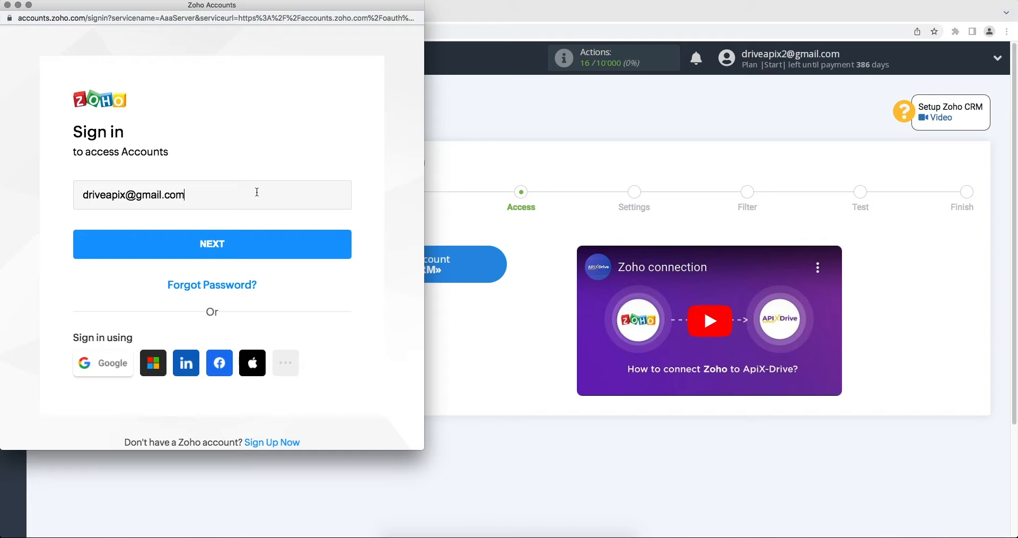
pyautogui.click(258, 243)
pyautogui.write('a******')
pyautogui.click(262, 308)
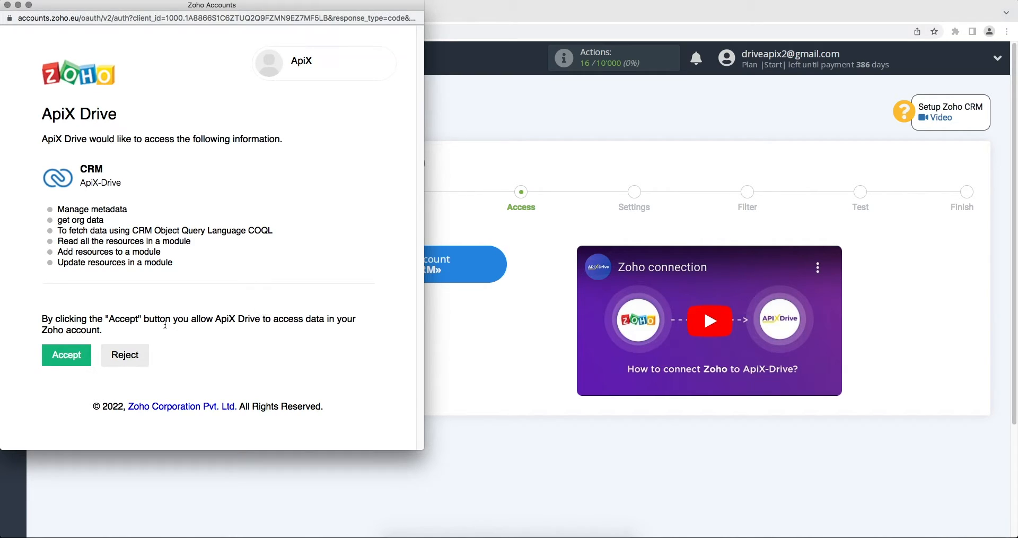
pyautogui.click(78, 351)
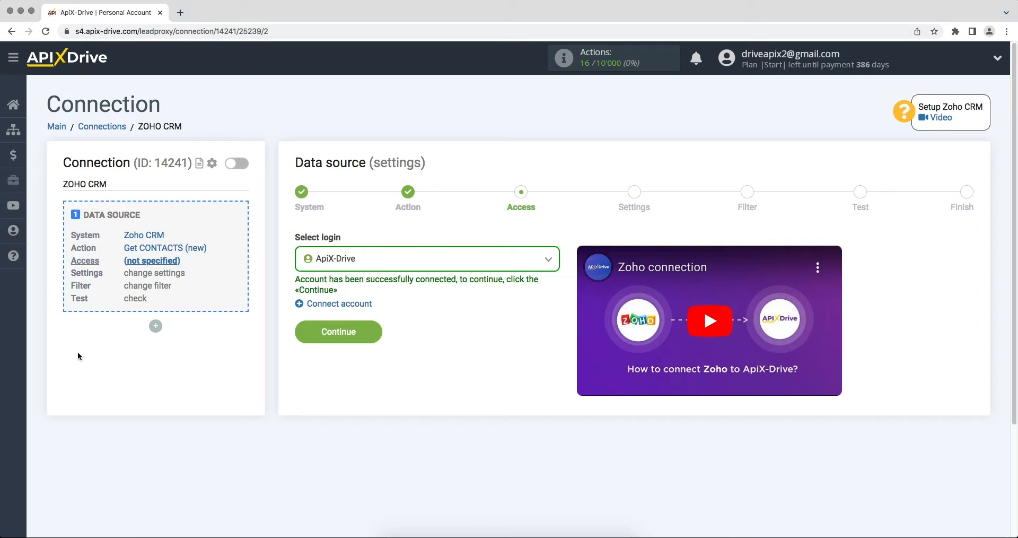
# - Select the ApiX-Drive Zoho login, skip settings and filter, review test contacts, and finish the source
pyautogui.click(337, 259)
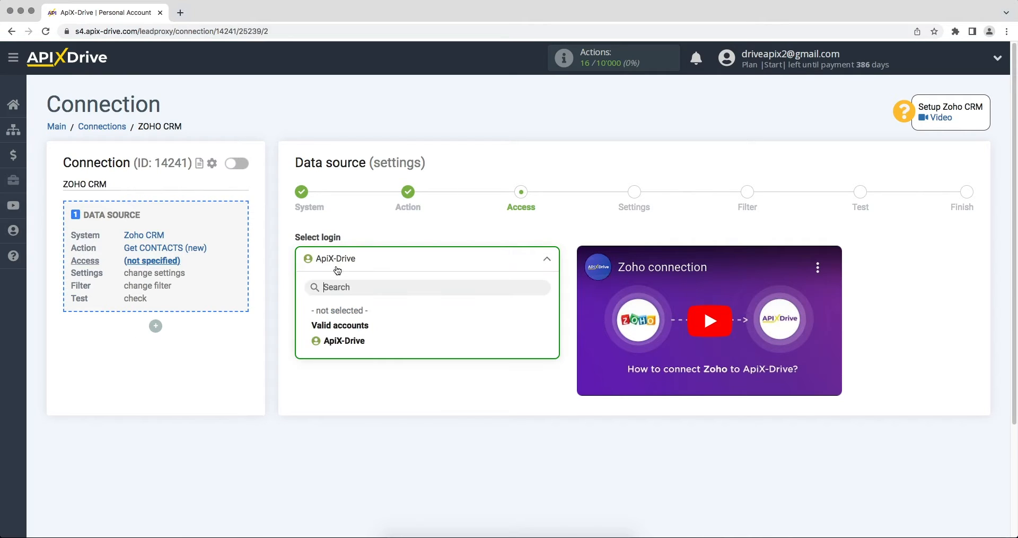
pyautogui.click(339, 340)
pyautogui.click(308, 333)
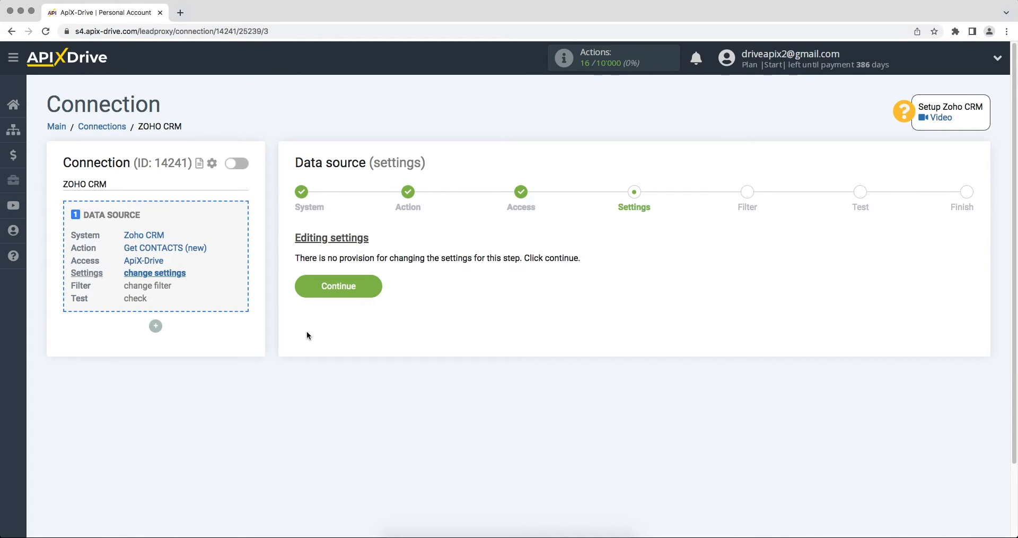
pyautogui.click(306, 292)
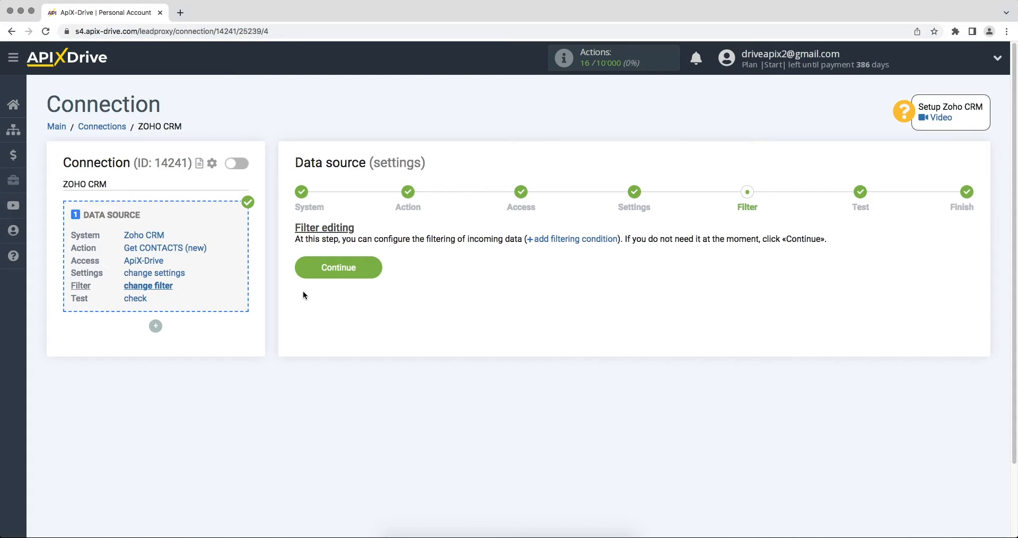
pyautogui.click(304, 274)
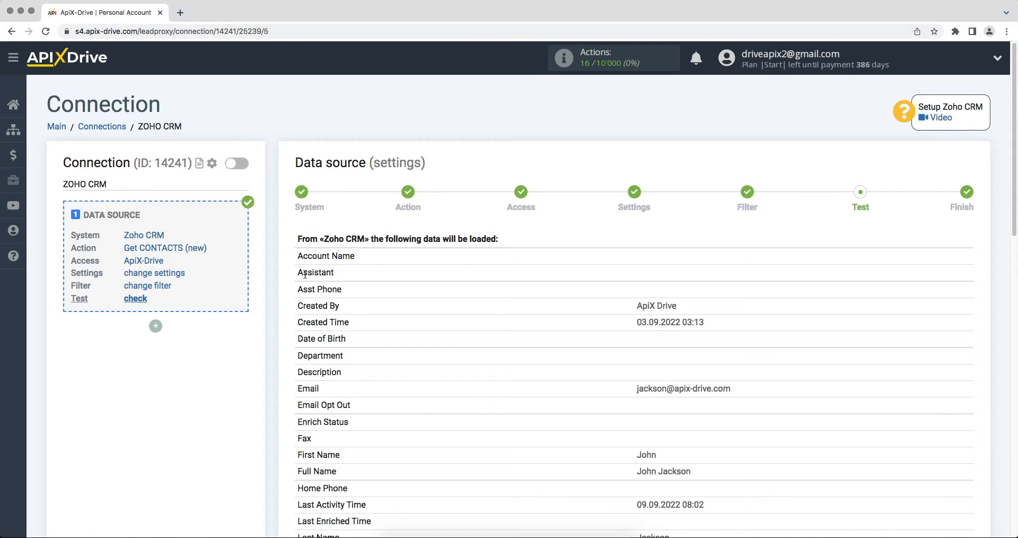
pyautogui.scroll(-12, 305, 274)
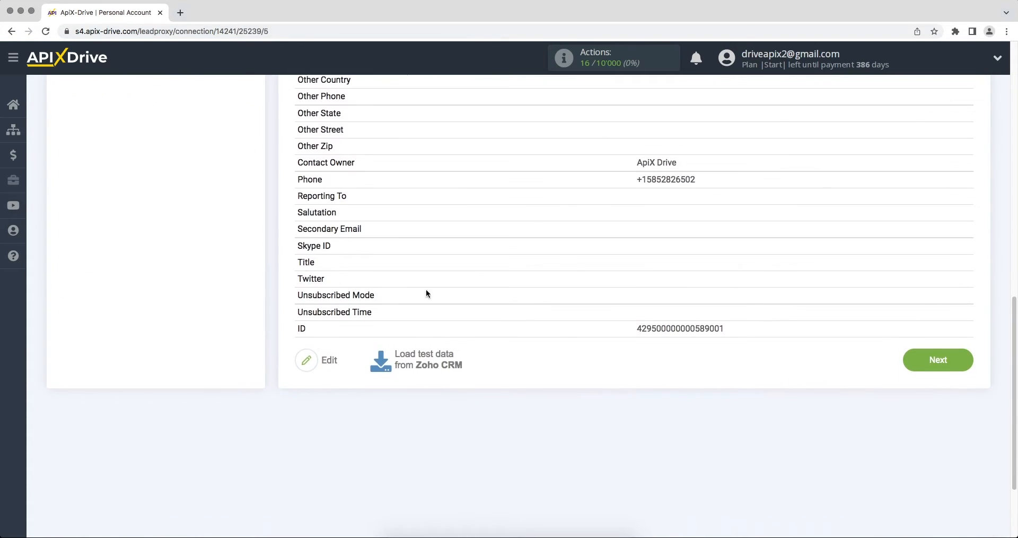
pyautogui.click(921, 366)
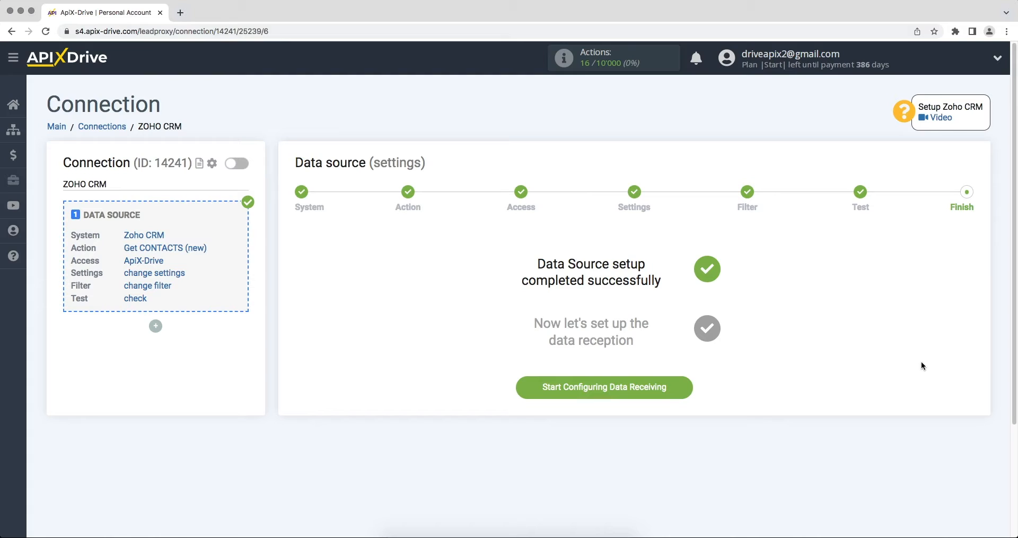
# - Begin configuring data receiving with Smartsheet as the destination system
pyautogui.click(544, 389)
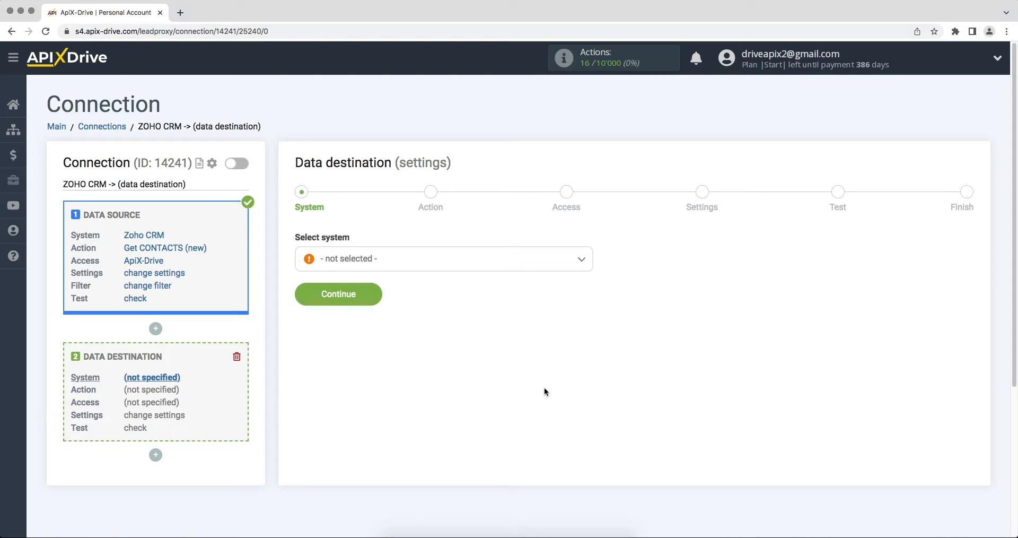
pyautogui.click(524, 265)
pyautogui.moveTo(588, 276); pyautogui.dragTo(594, 400)
pyautogui.click(370, 417)
pyautogui.click(297, 302)
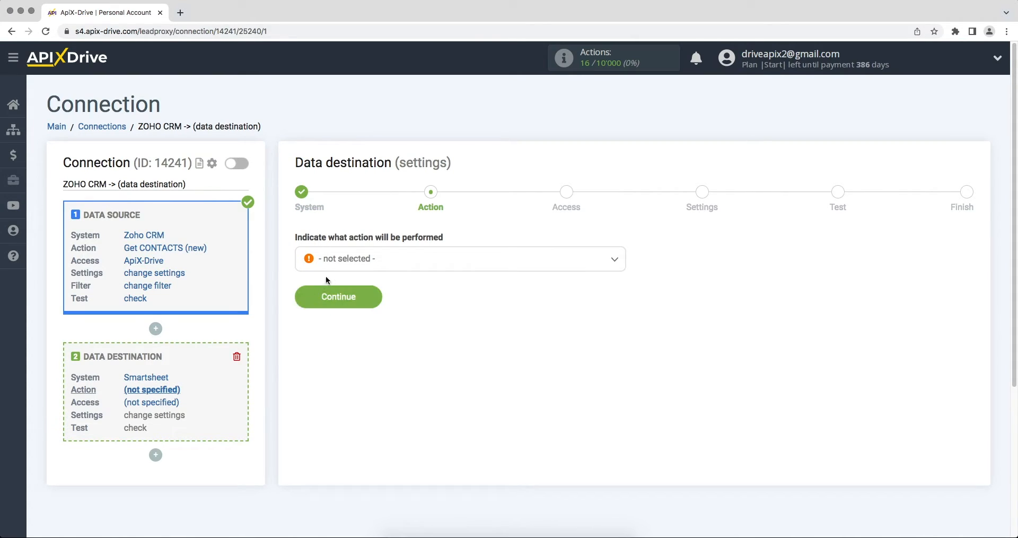
# - Set the Smartsheet destination action to Add ROW
pyautogui.click(338, 267)
pyautogui.click(339, 325)
pyautogui.click(300, 300)
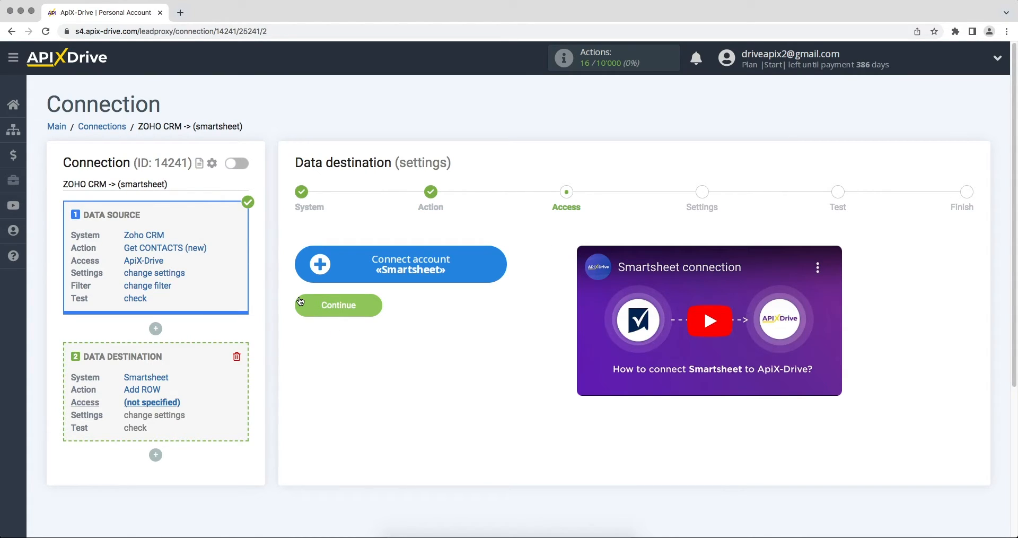
# - Sign in to Smartsheet with the account email and password and allow ApiX-Drive access
pyautogui.click(310, 273)
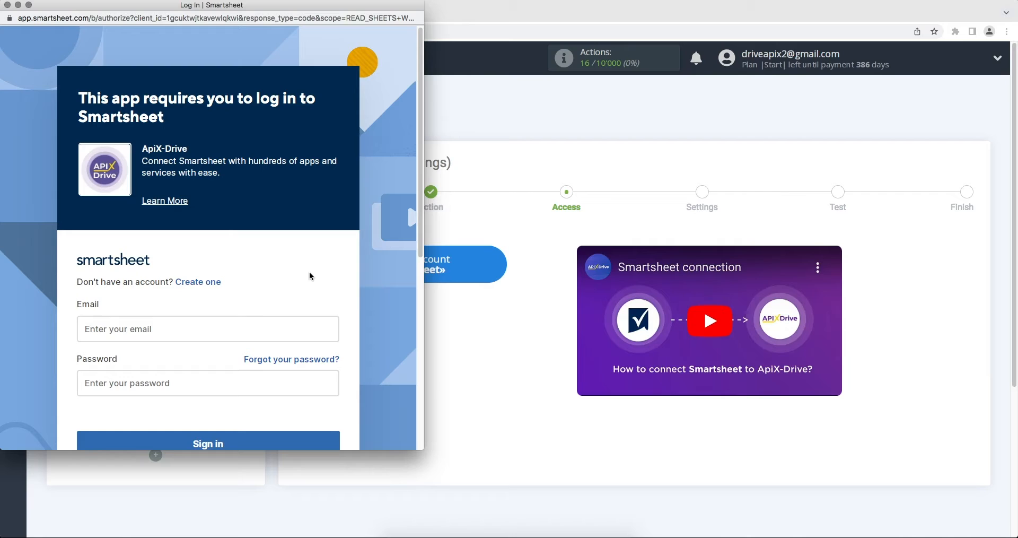
pyautogui.click(266, 327)
pyautogui.click(256, 383)
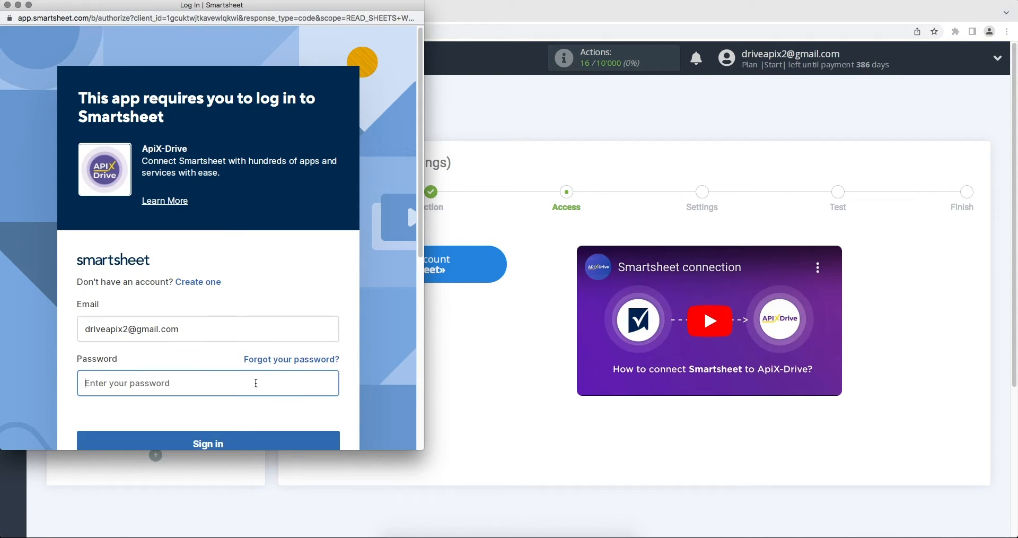
pyautogui.write('••••••••••••')
pyautogui.scroll(-1, 259, 417)
pyautogui.click(259, 419)
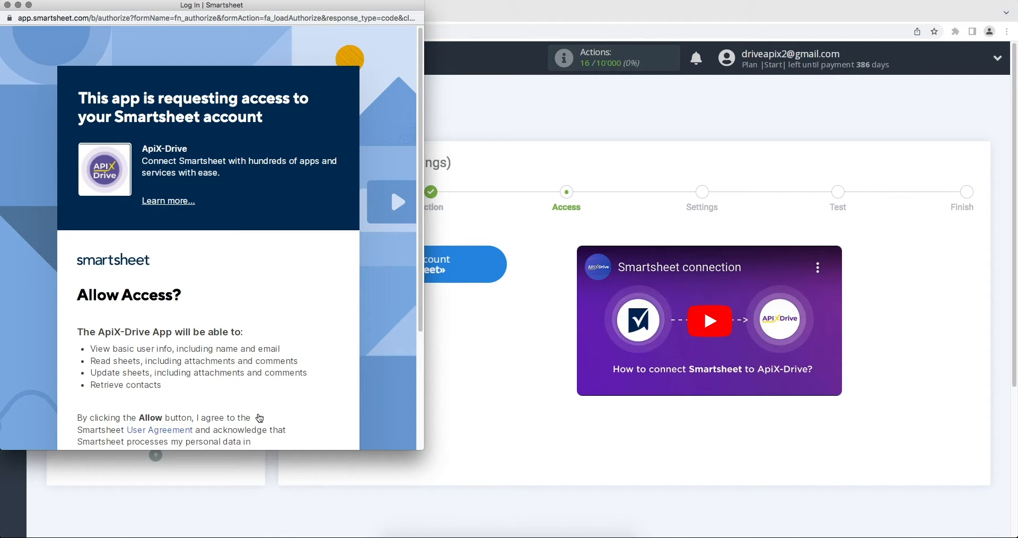
pyautogui.scroll(-3, 259, 418)
pyautogui.click(230, 410)
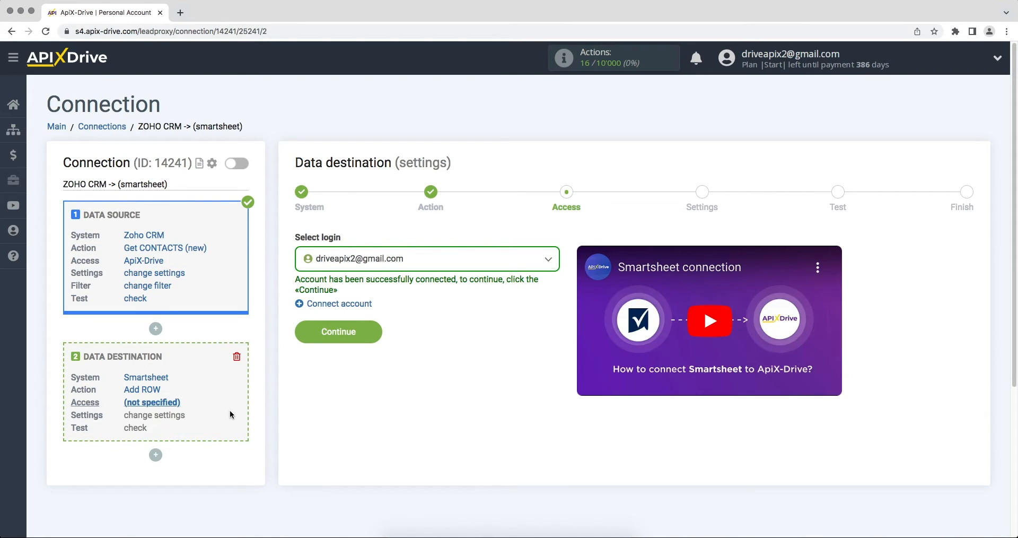
# - Use the connected Smartsheet login and target the 'ApiX-Drive' sheet
pyautogui.click(339, 259)
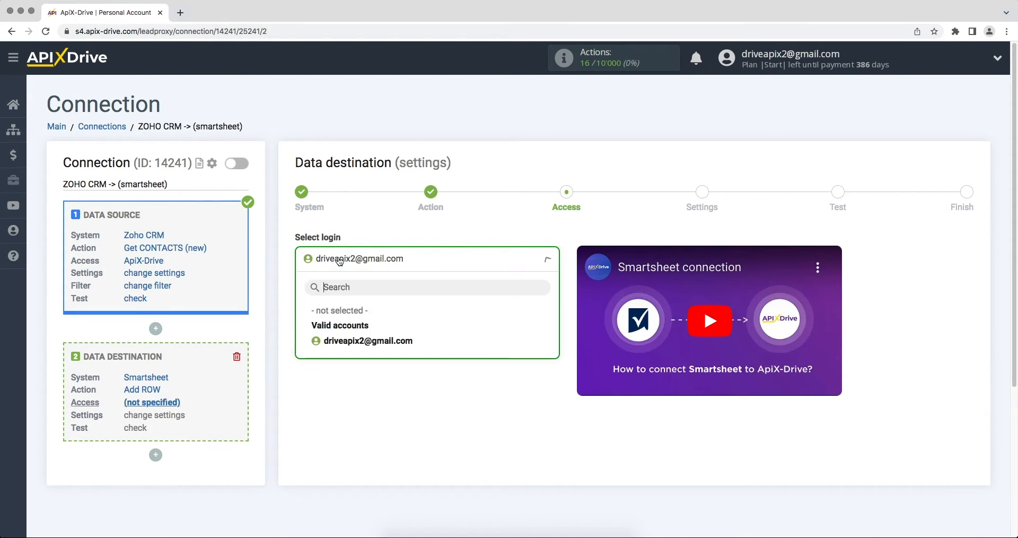
pyautogui.click(337, 342)
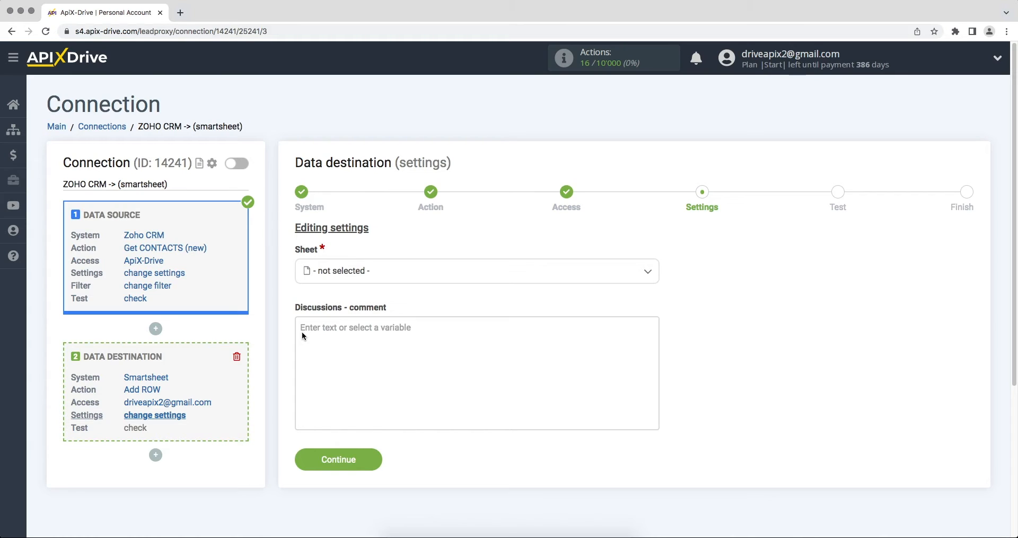
pyautogui.click(336, 274)
pyautogui.click(339, 336)
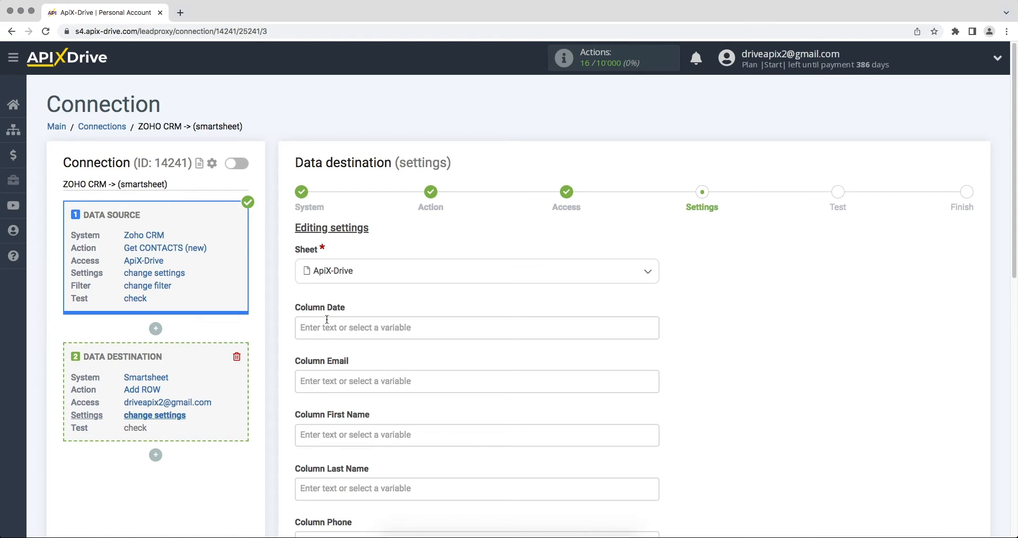
# - Map Columns Date, Email and First Name to Zoho Created Time, Email and First Name
pyautogui.click(311, 326)
pyautogui.moveTo(654, 236); pyautogui.dragTo(657, 278)
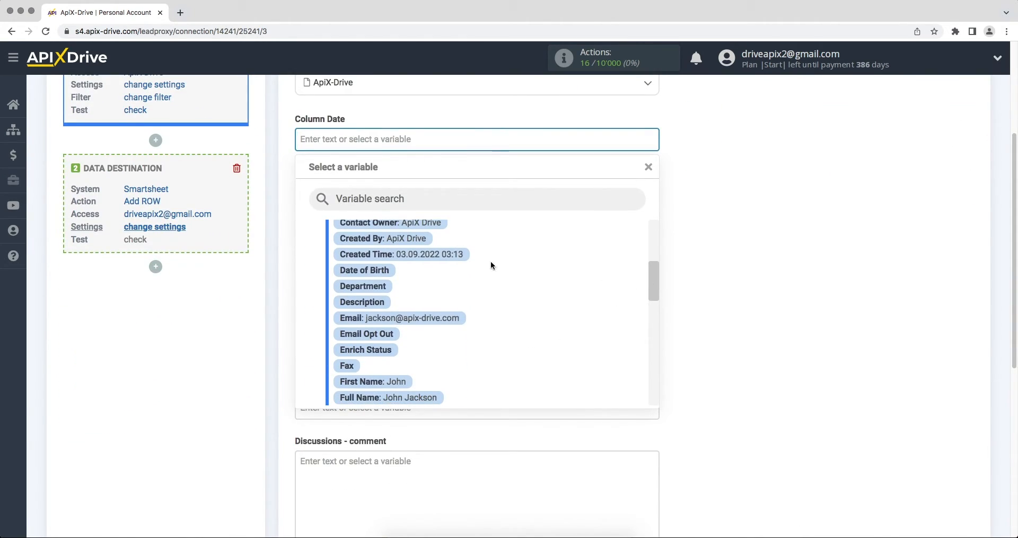
pyautogui.click(461, 254)
pyautogui.click(388, 195)
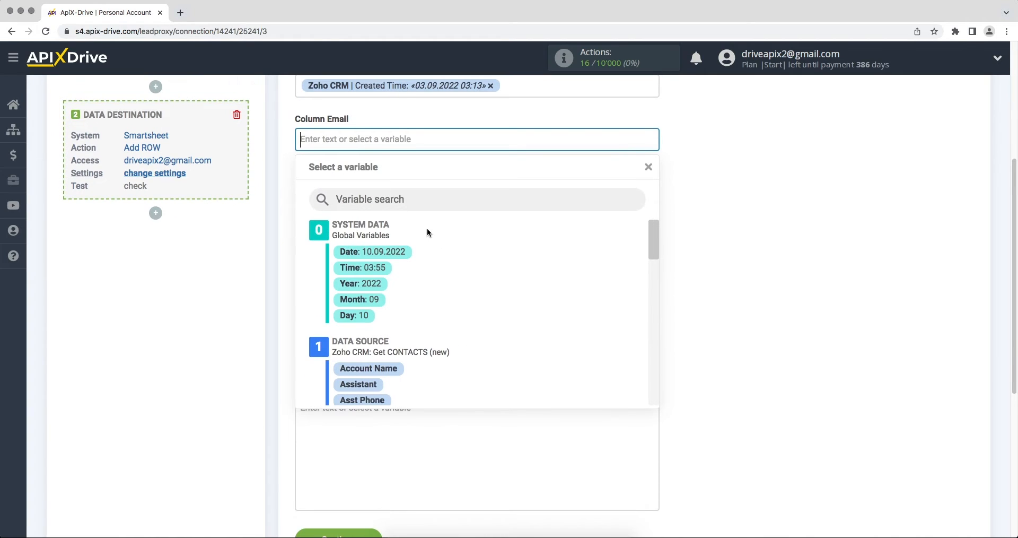
pyautogui.scroll(-5, 653, 249)
pyautogui.moveTo(654, 262); pyautogui.dragTo(654, 275)
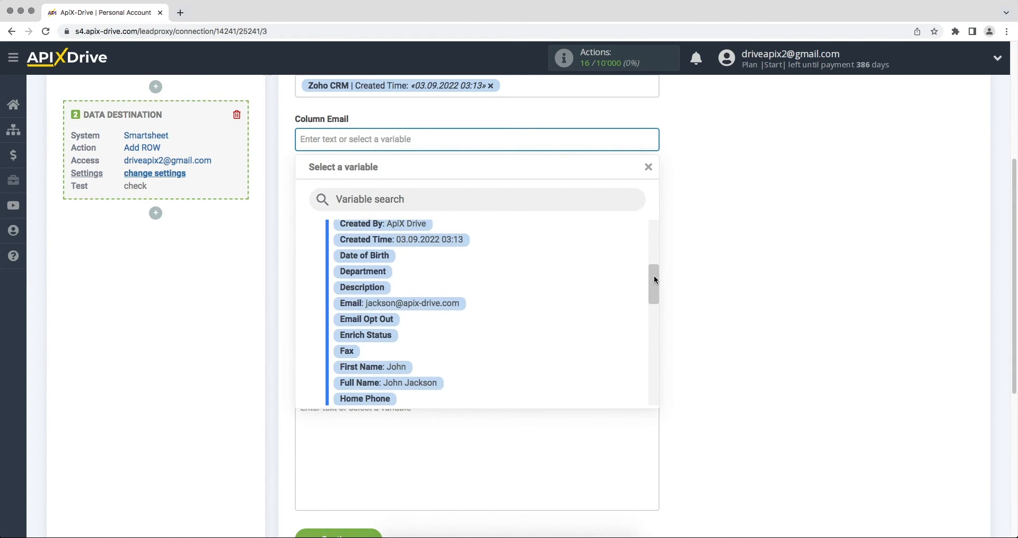
pyautogui.click(453, 311)
pyautogui.click(365, 202)
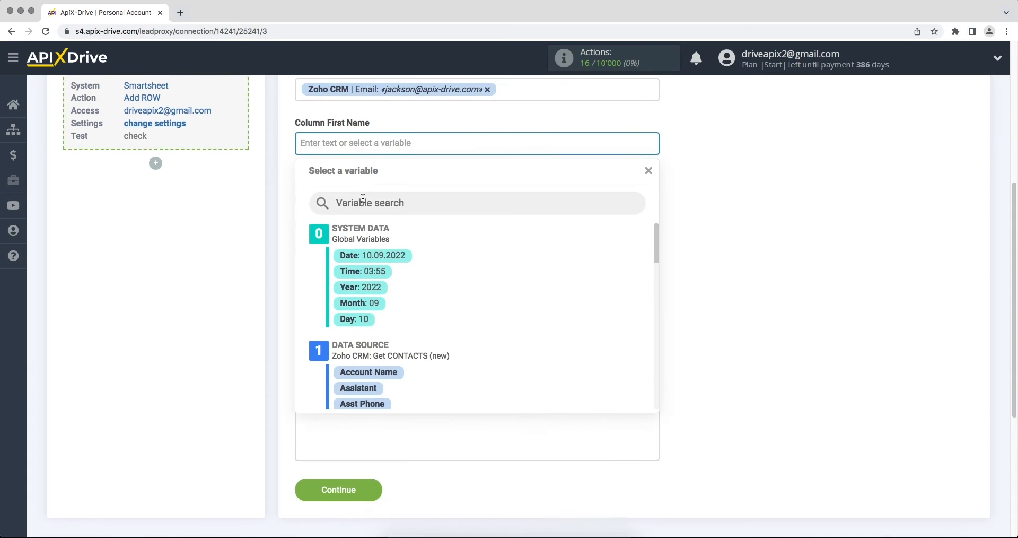
pyautogui.moveTo(659, 231); pyautogui.dragTo(656, 287)
pyautogui.click(403, 339)
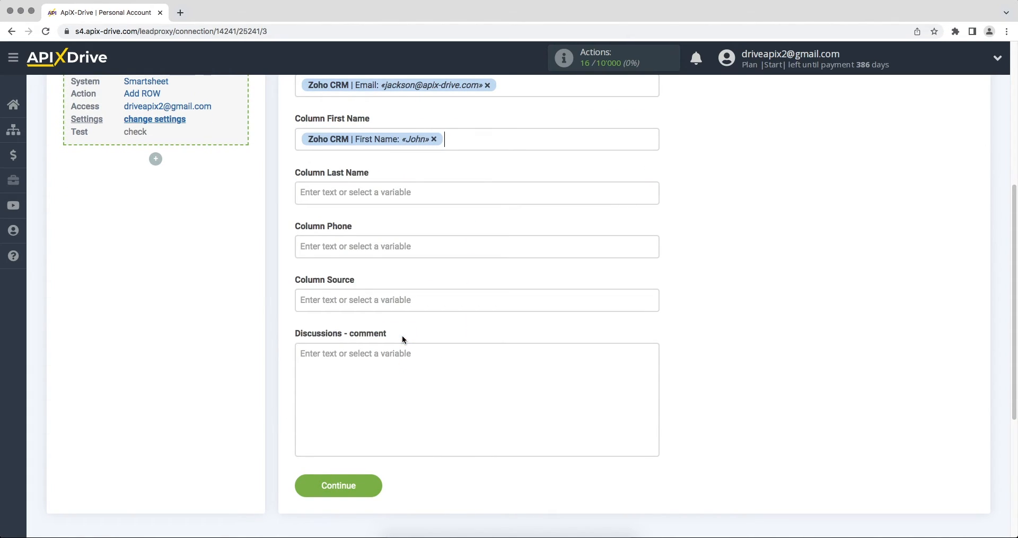
# - Map Last Name and Phone to Zoho variables; set Column Source to 'New contact from Zoho CRM'
pyautogui.click(477, 191)
pyautogui.moveTo(656, 239); pyautogui.dragTo(653, 308)
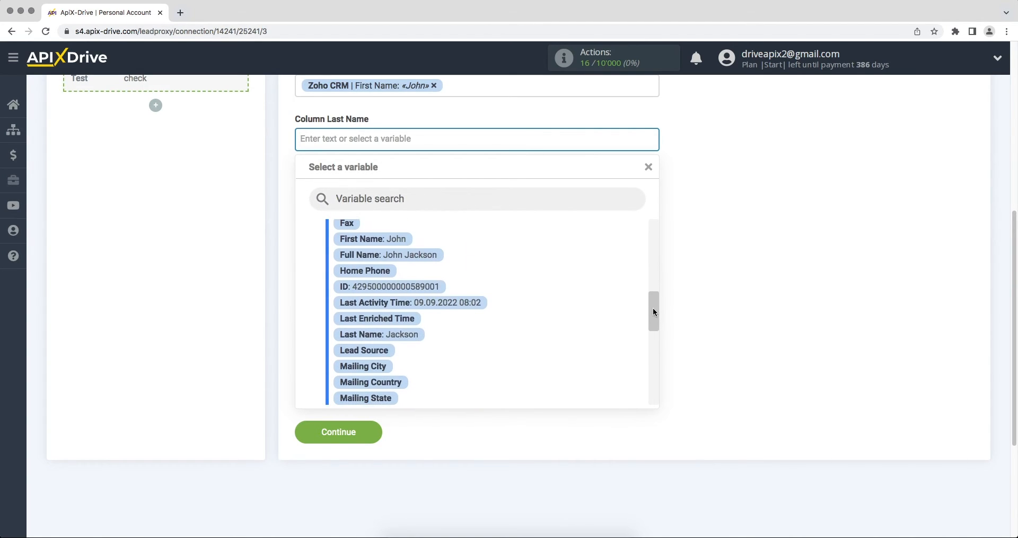
pyautogui.click(419, 337)
pyautogui.click(365, 193)
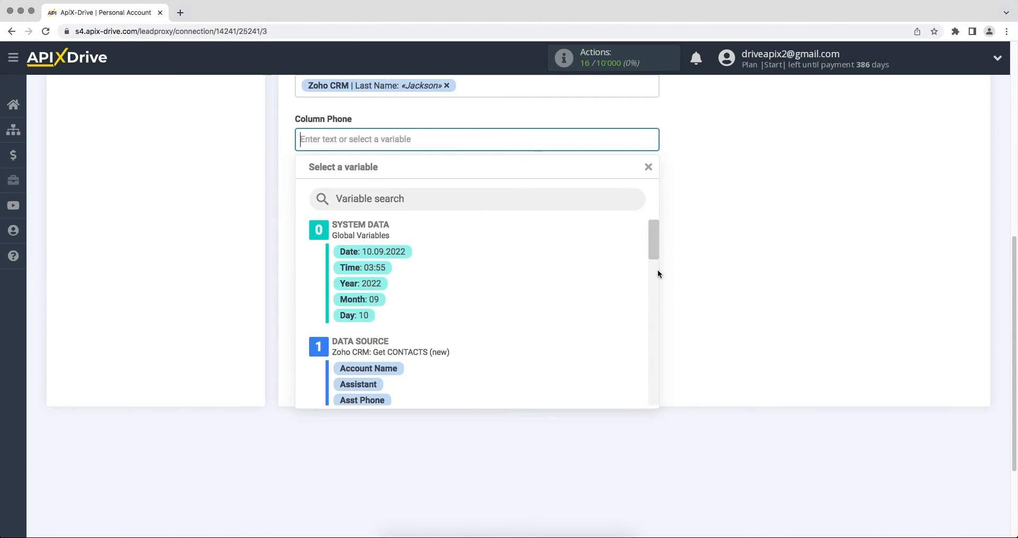
pyautogui.moveTo(651, 231); pyautogui.dragTo(646, 361)
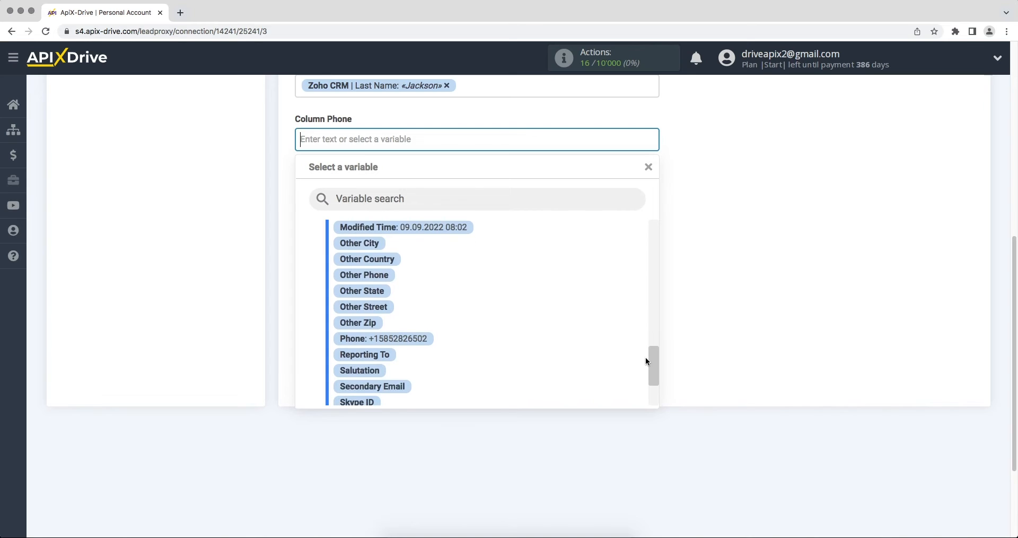
pyautogui.click(404, 338)
pyautogui.click(346, 194)
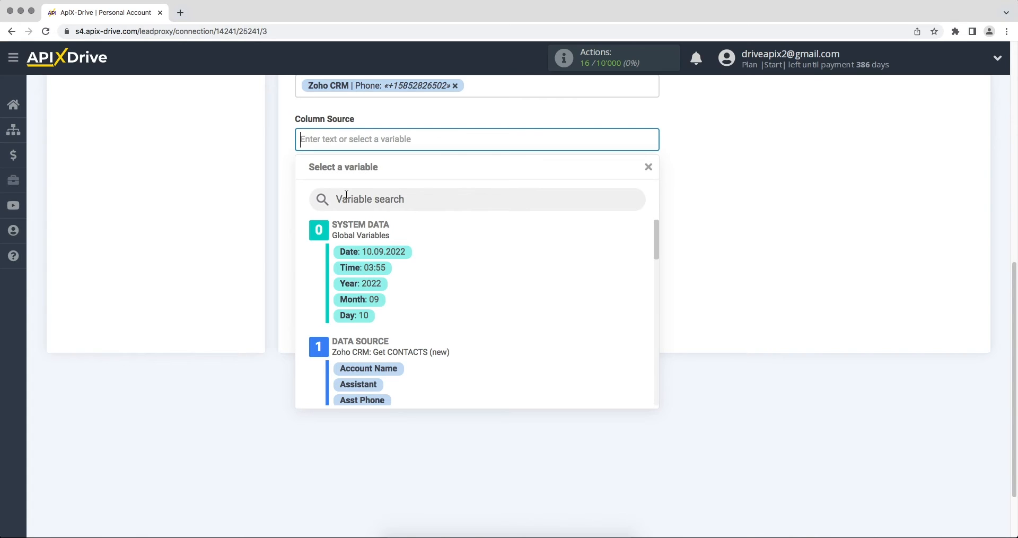
pyautogui.write('New ')
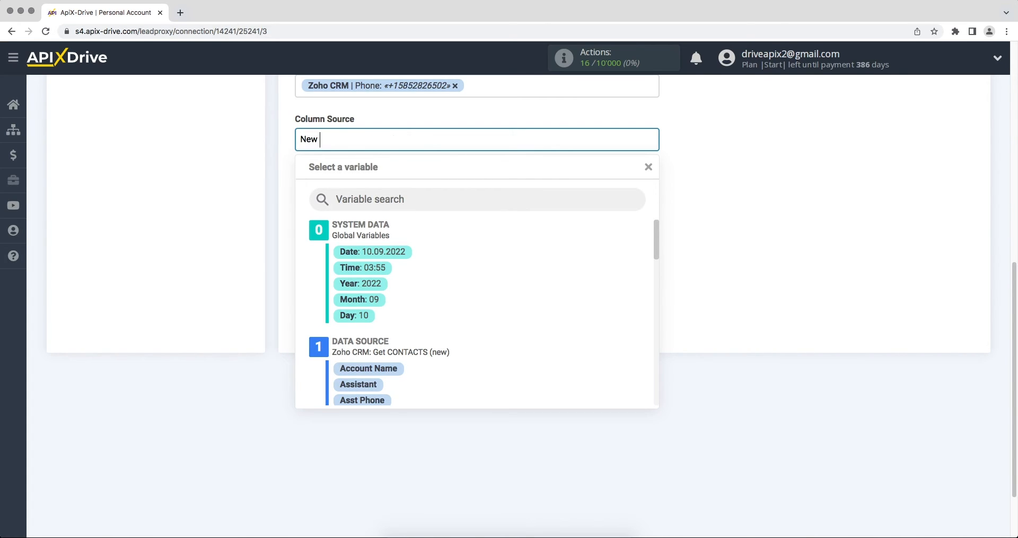
pyautogui.write('contact from Zoho CRM')
pyautogui.click(721, 241)
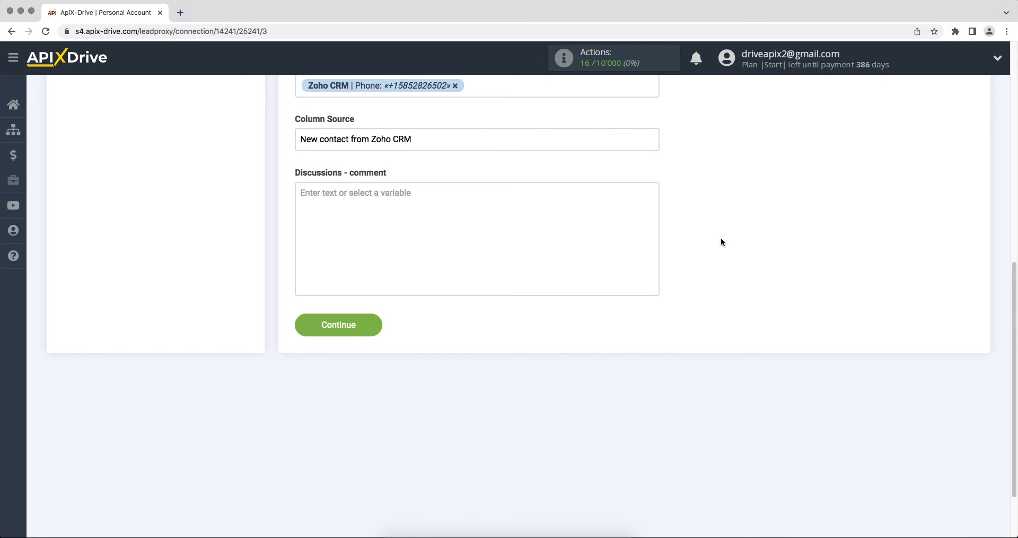
# - Save the column mapping, send a test row to Smartsheet, and proceed to Finish
pyautogui.click(303, 325)
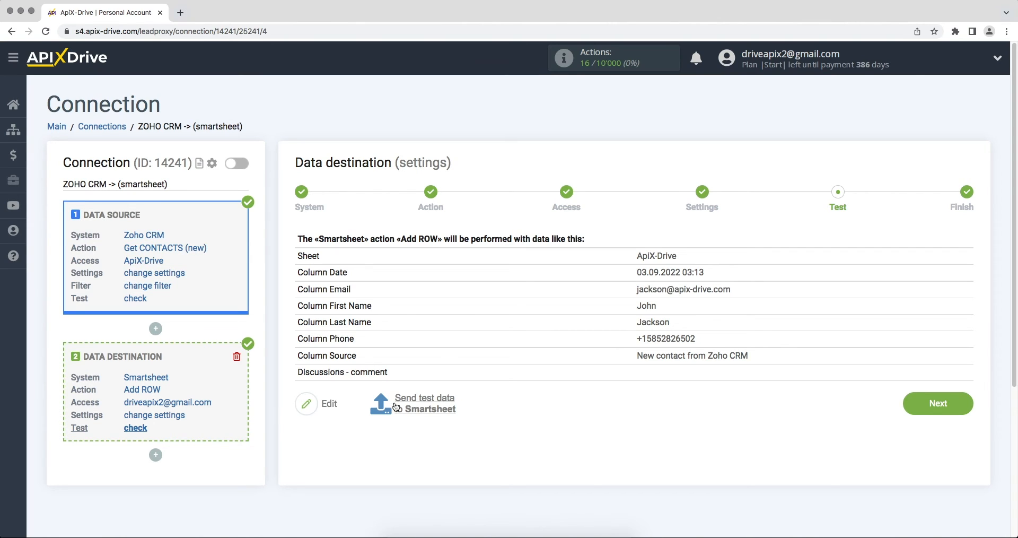
pyautogui.click(395, 406)
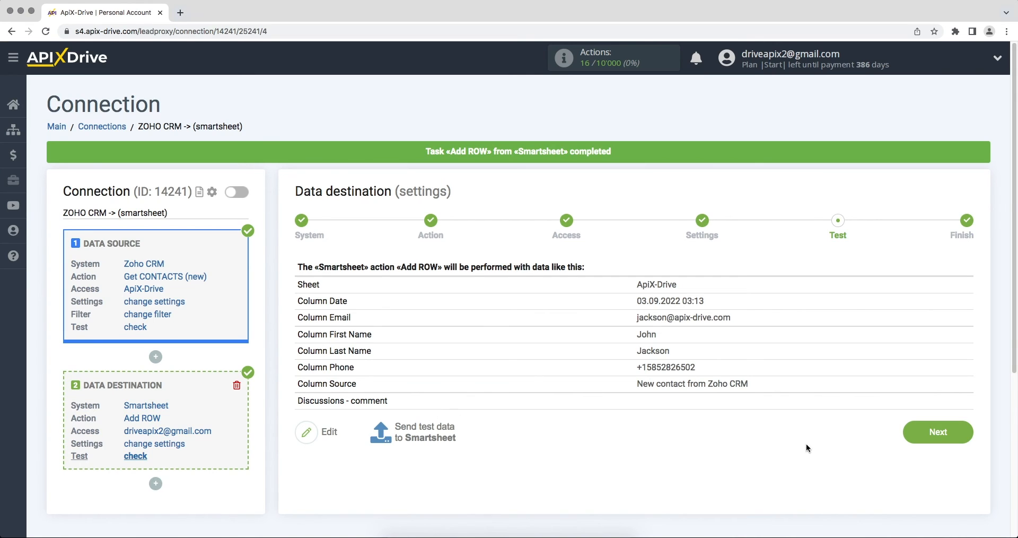
pyautogui.click(905, 439)
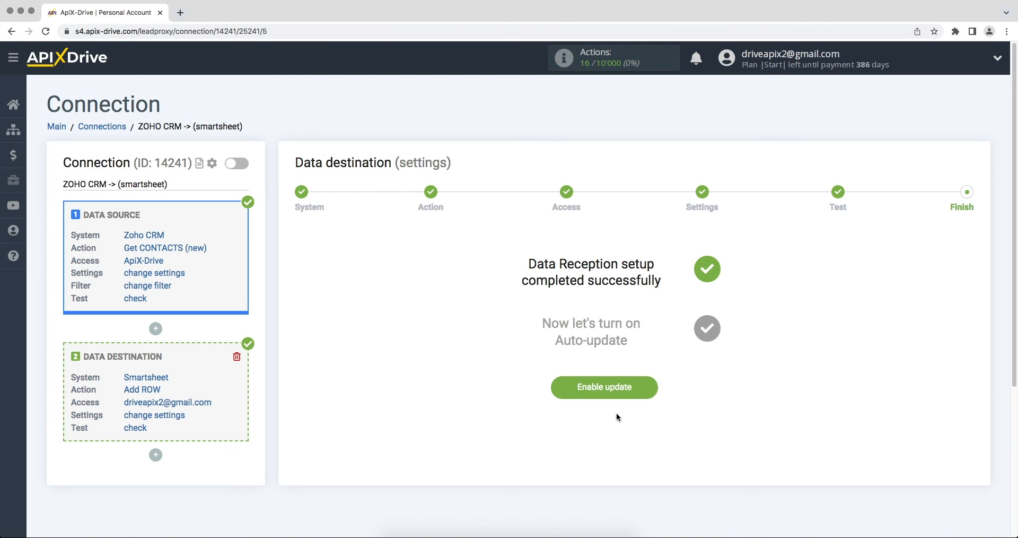
# - Enable auto-update and set the connection's update interval to 5 minutes
pyautogui.click(567, 389)
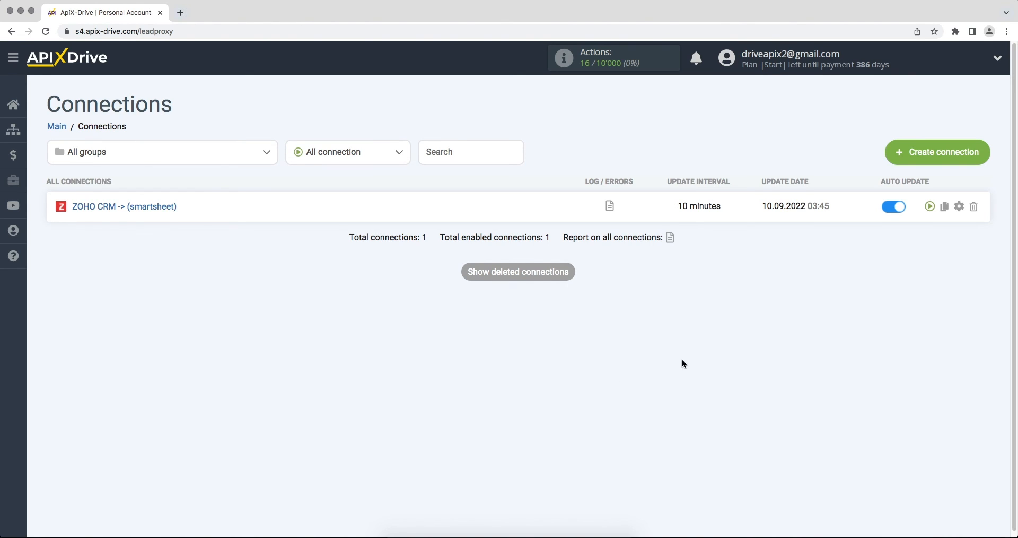
pyautogui.click(959, 207)
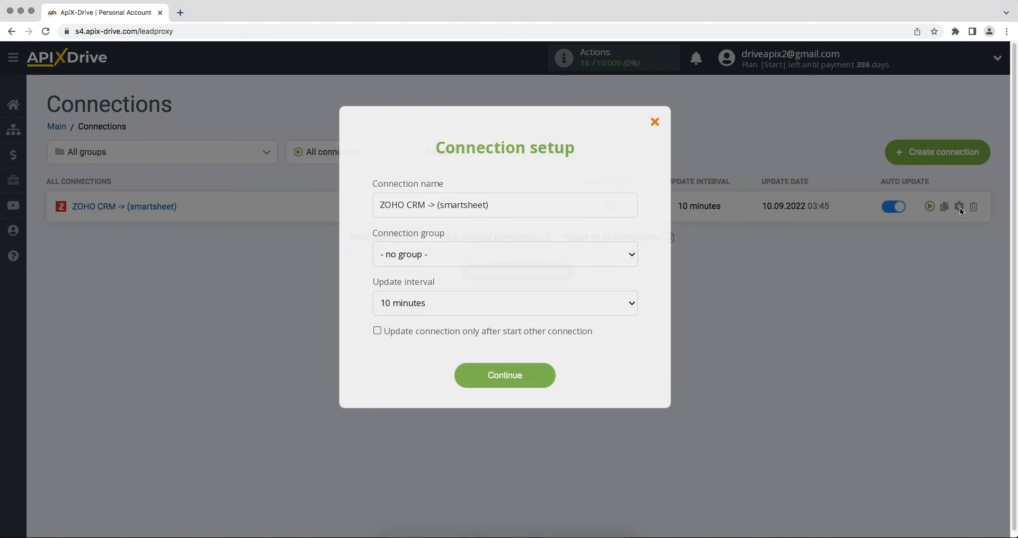
pyautogui.click(626, 301)
pyautogui.click(622, 286)
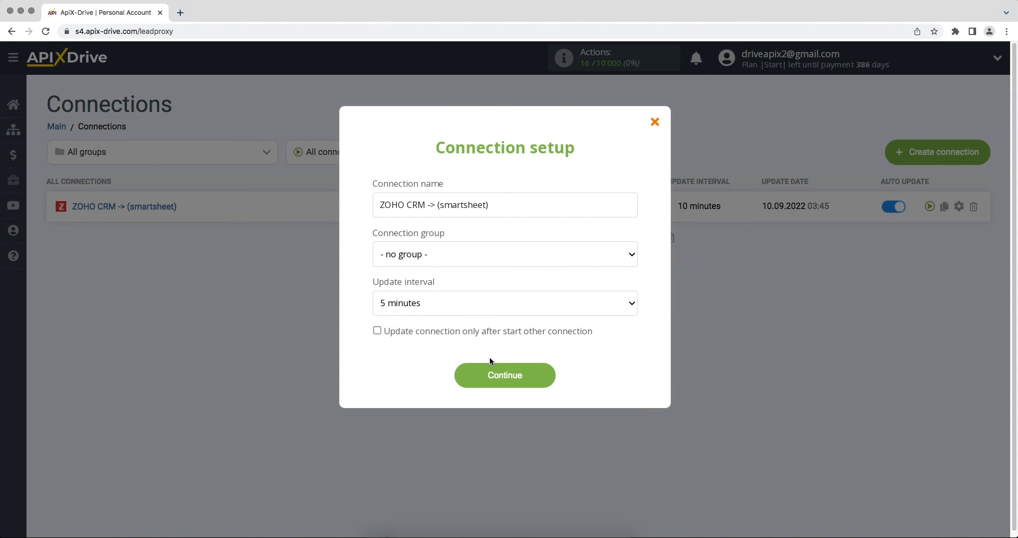
pyautogui.click(474, 375)
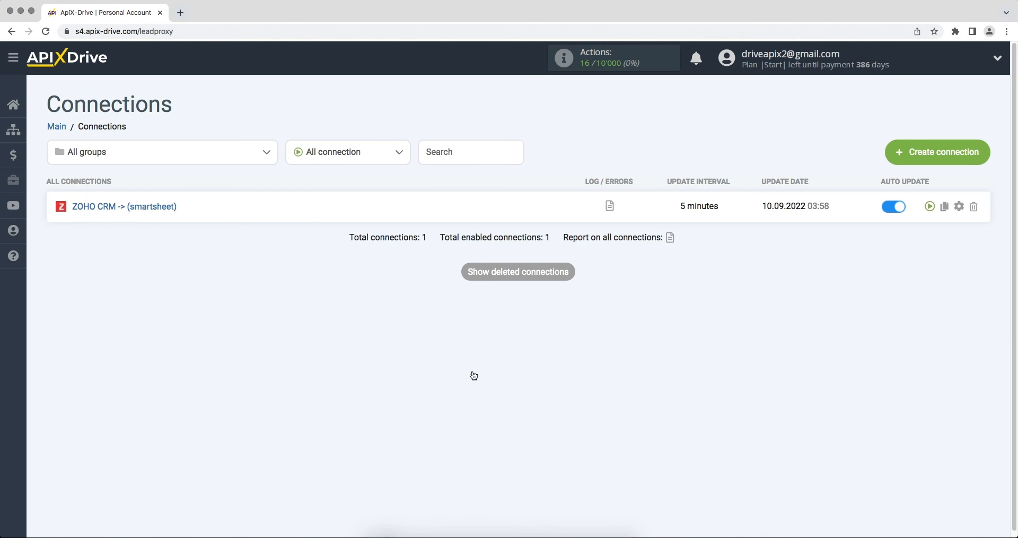